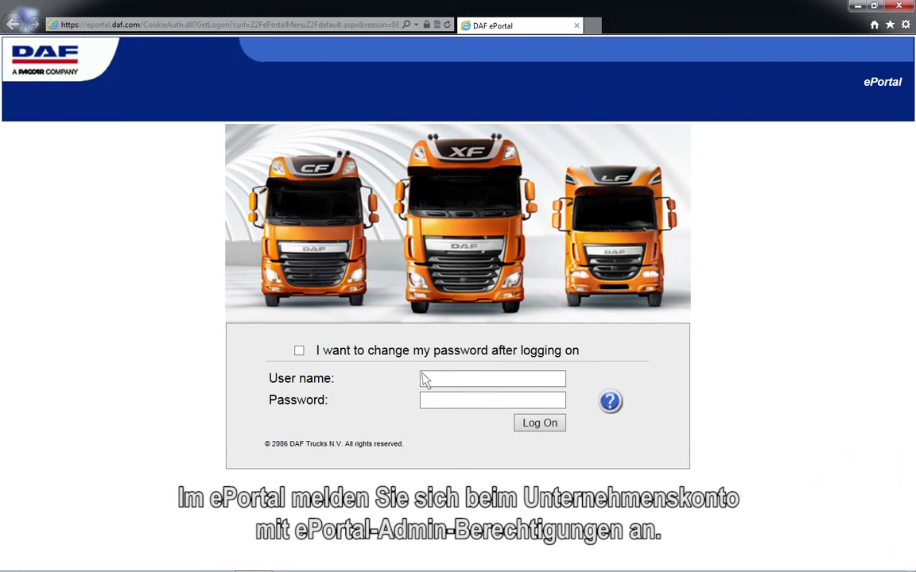
Step: Log on to DAF ePortal with the user name and password, then go to Certificate management
left_click(425, 380)
type("DAVIE4user")
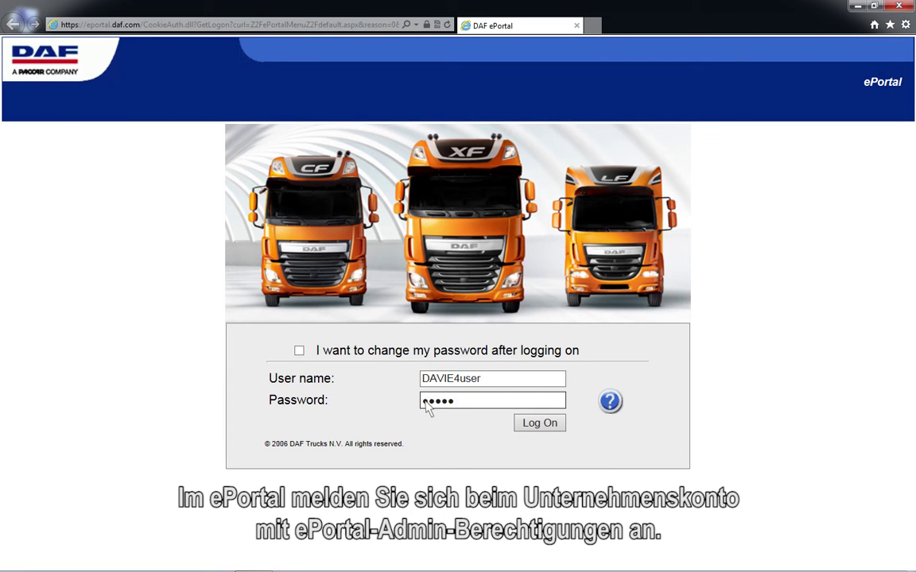
left_click(543, 426)
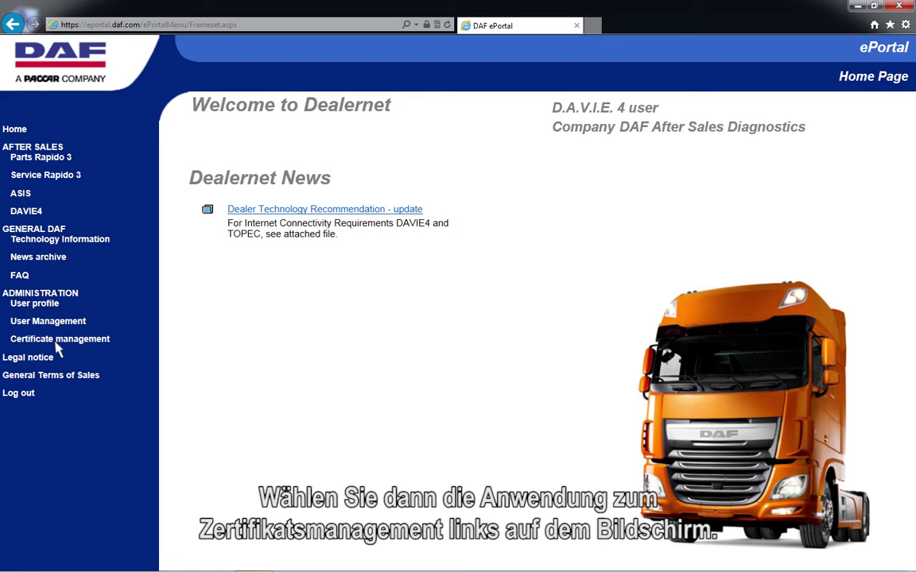
left_click(56, 344)
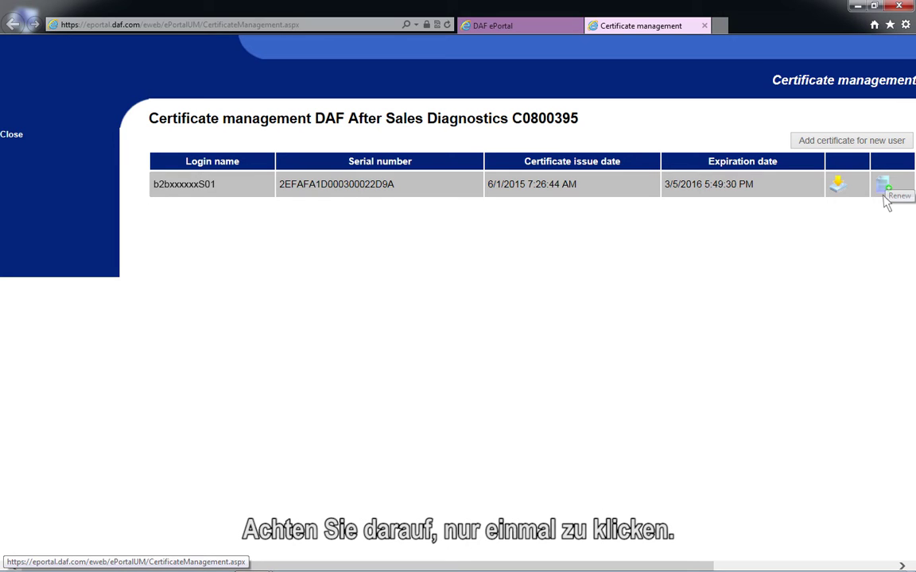
Step: Renew the DAVIE4 certificate and save the renewed .pfx file to the downloads folder
left_click(885, 188)
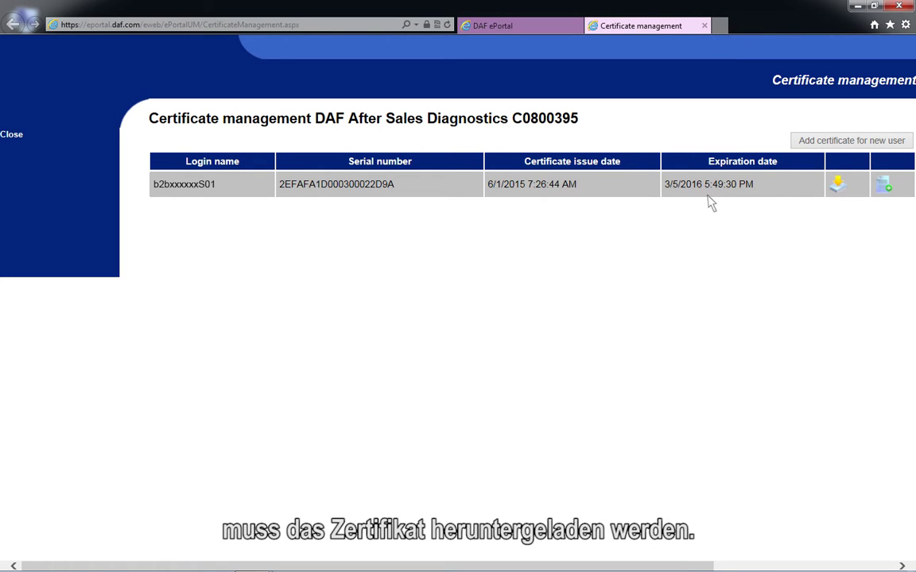
left_click(833, 198)
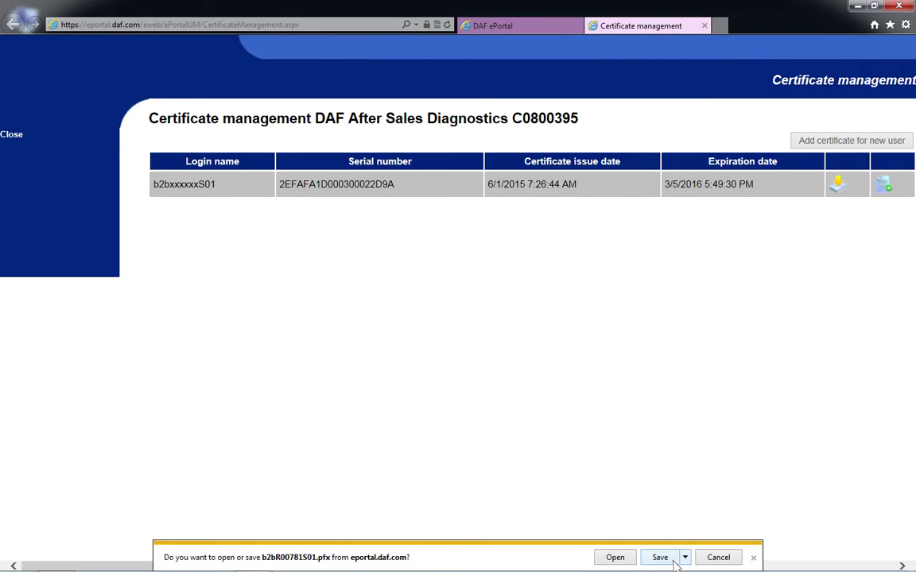
left_click(674, 562)
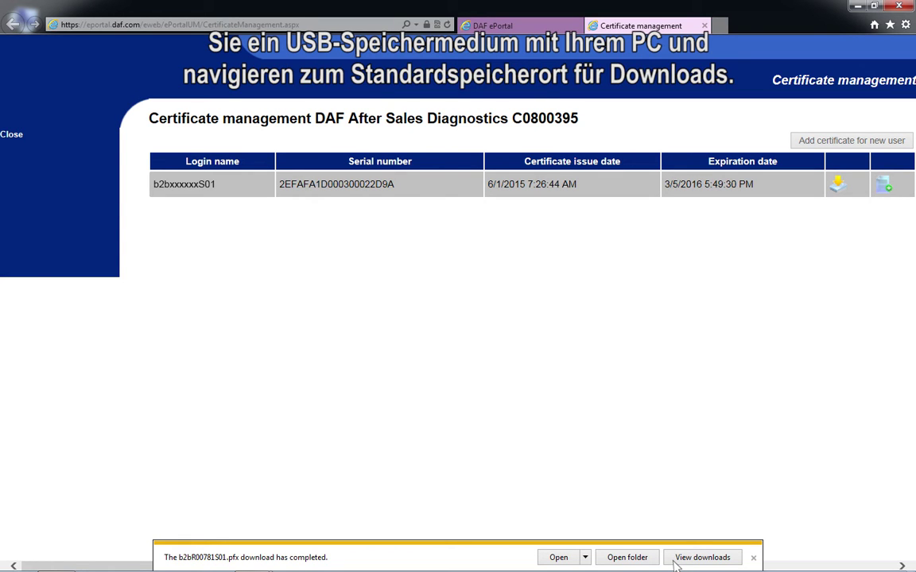
Step: Copy the downloaded .pfx certificate from its download folder to the root of USB DRIVE (F:)
left_click(628, 559)
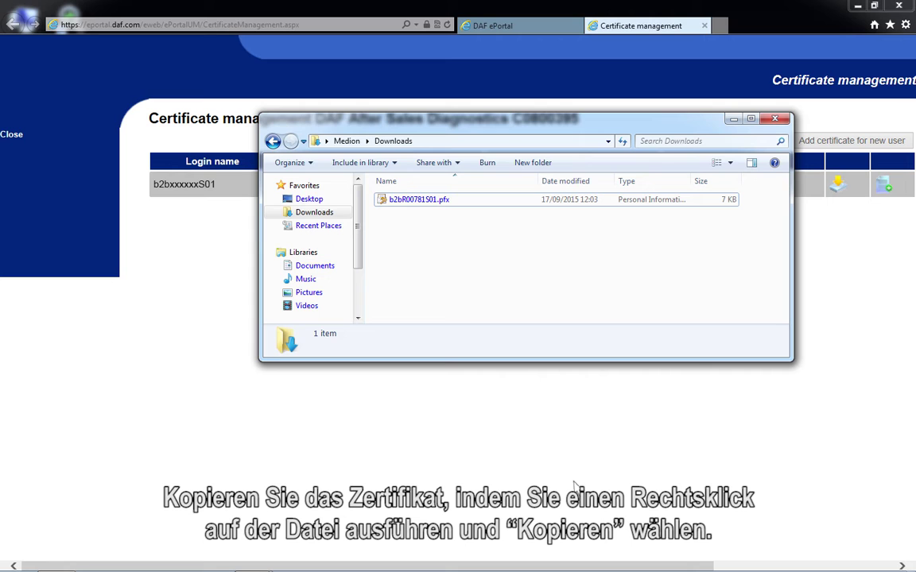
right_click(390, 203)
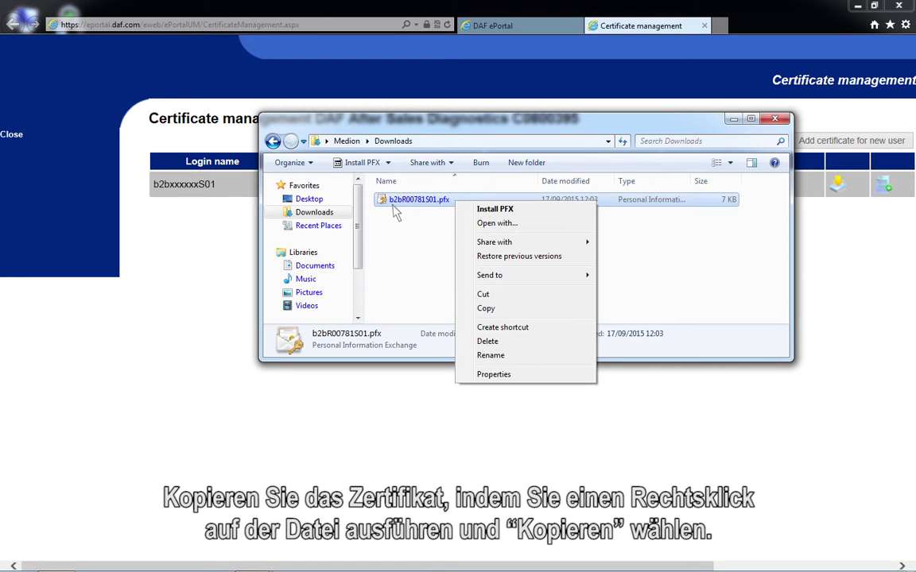
left_click(485, 310)
left_click(500, 318)
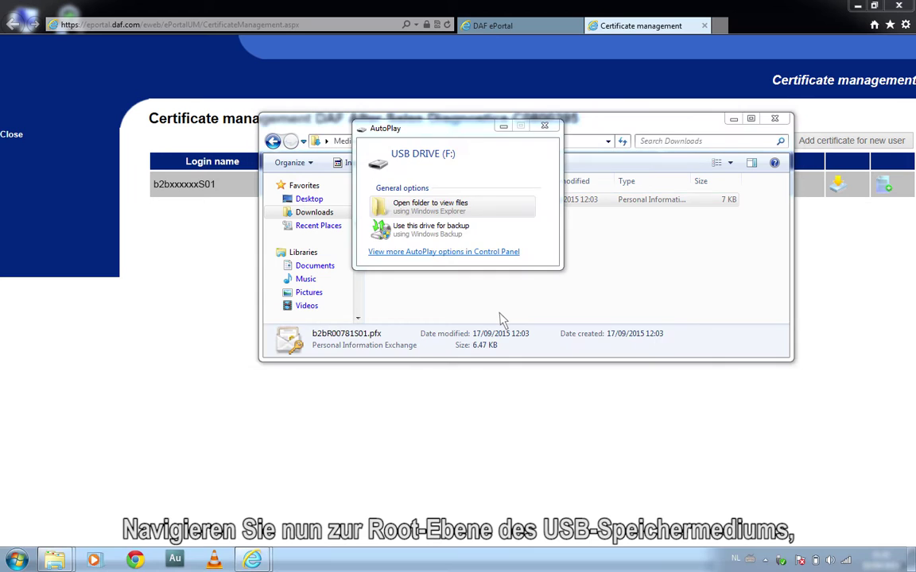
left_click(390, 214)
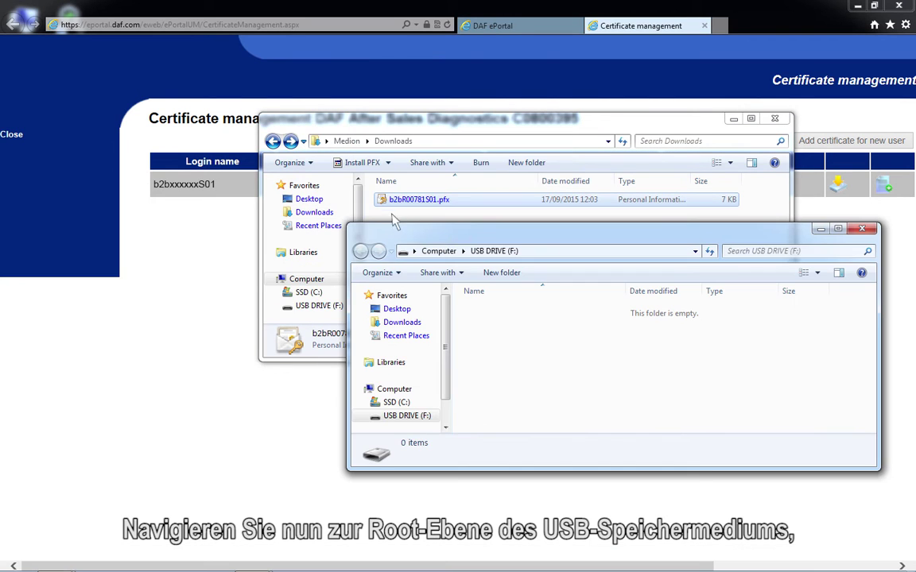
right_click(496, 338)
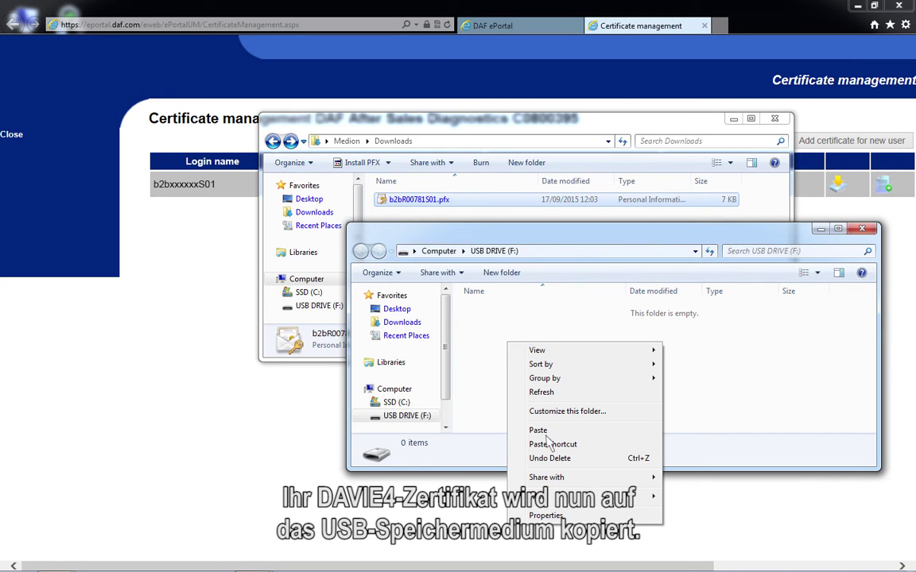
left_click(547, 434)
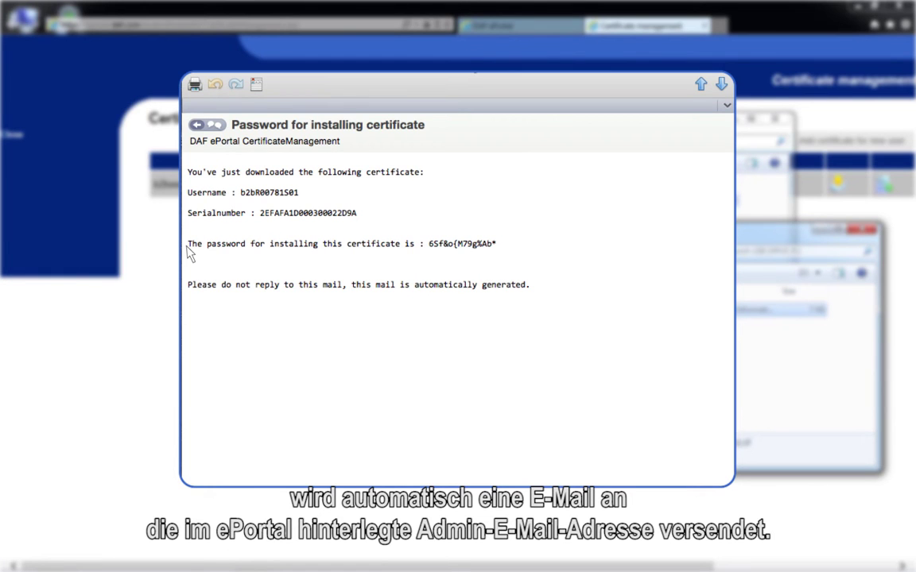
Step: Select the password e-mail's text down to the installation password line and copy it
left_click_drag(188, 171, 500, 253)
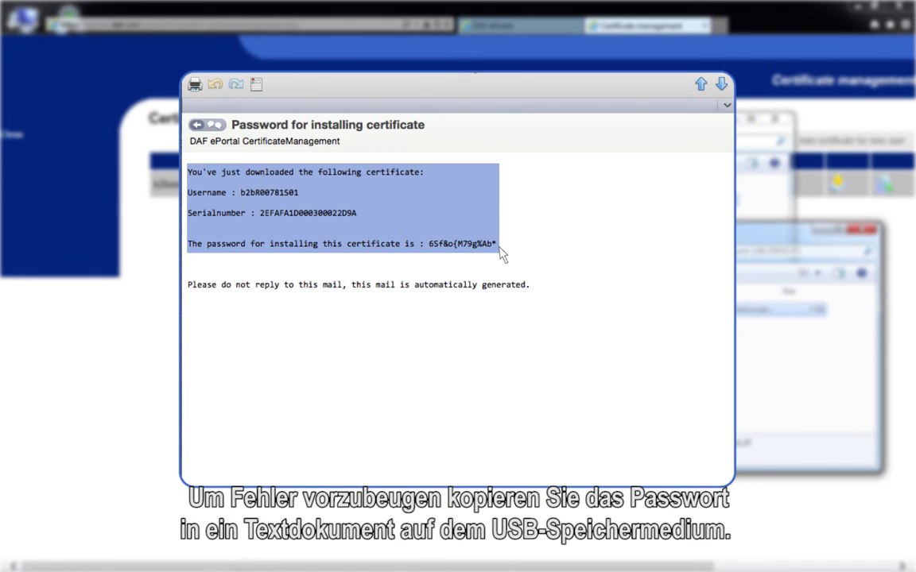
right_click(499, 248)
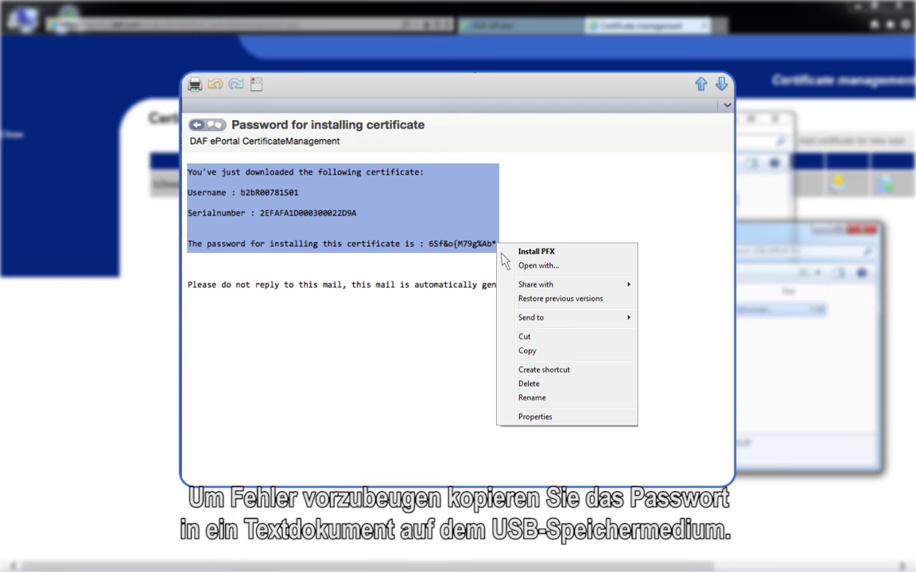
left_click(534, 354)
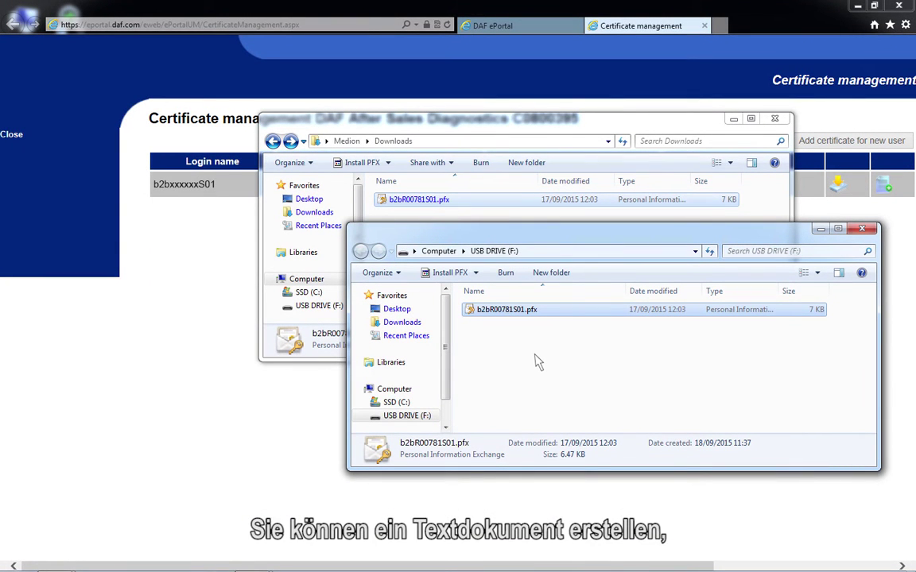
Step: Create New Text Document.txt on USB drive F:, paste the e-mail text in and save it
right_click(468, 318)
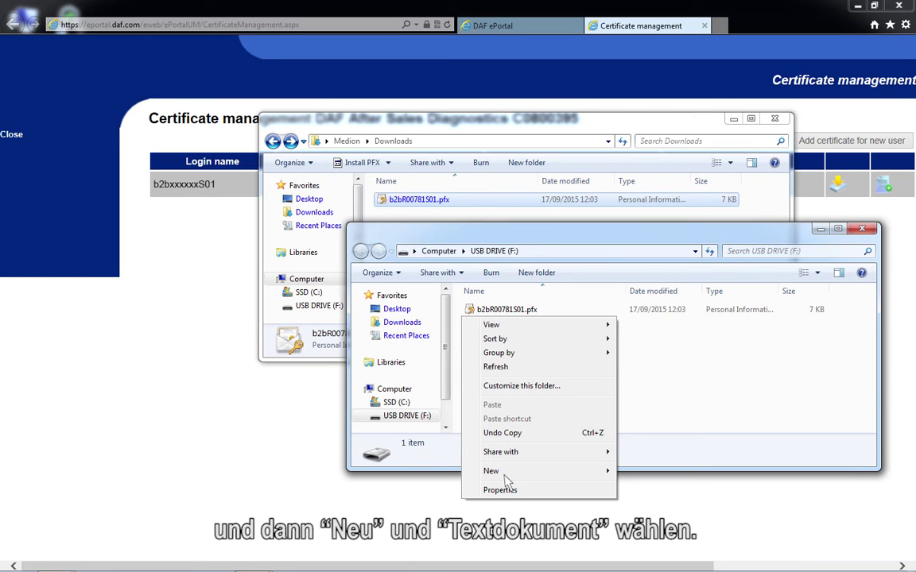
mouse_move(571, 476)
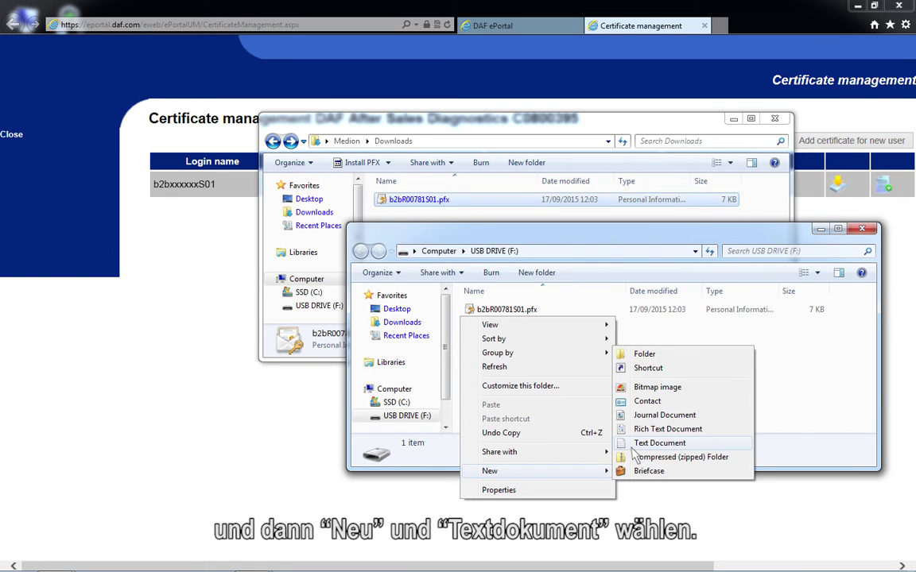
left_click(633, 445)
key("Return")
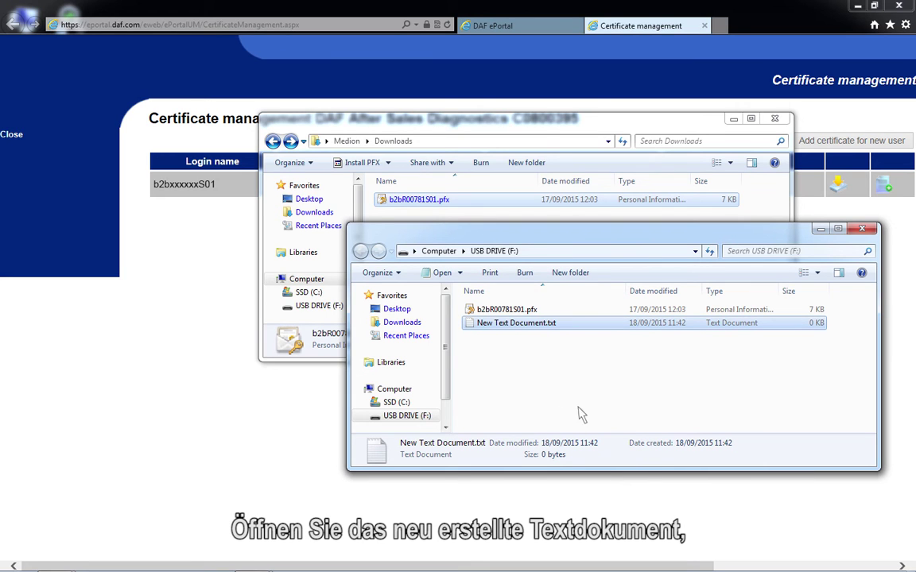
double_click(474, 329)
right_click(148, 164)
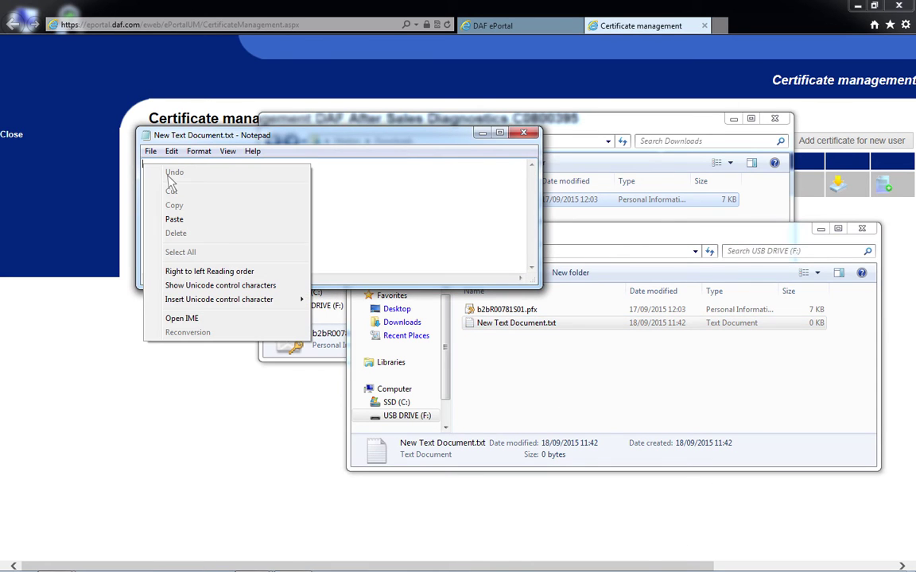
left_click(170, 221)
left_click(523, 132)
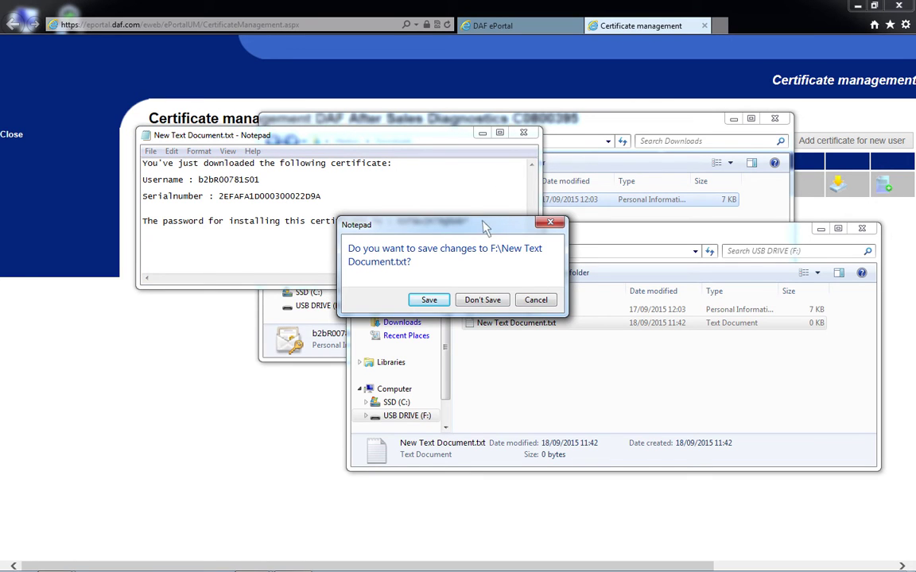
left_click(430, 300)
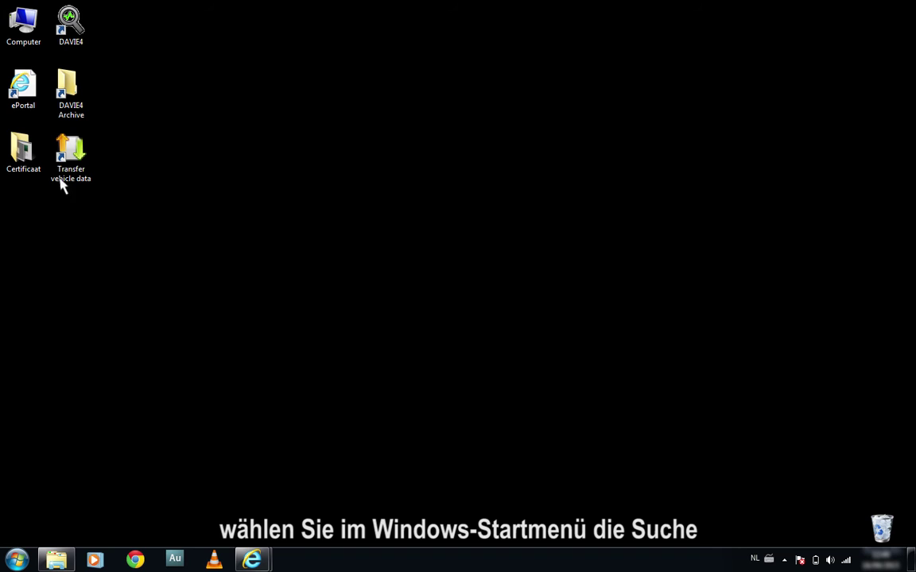
Step: Search for UAC and lower User Account Control notifications to Never notify
left_click(17, 560)
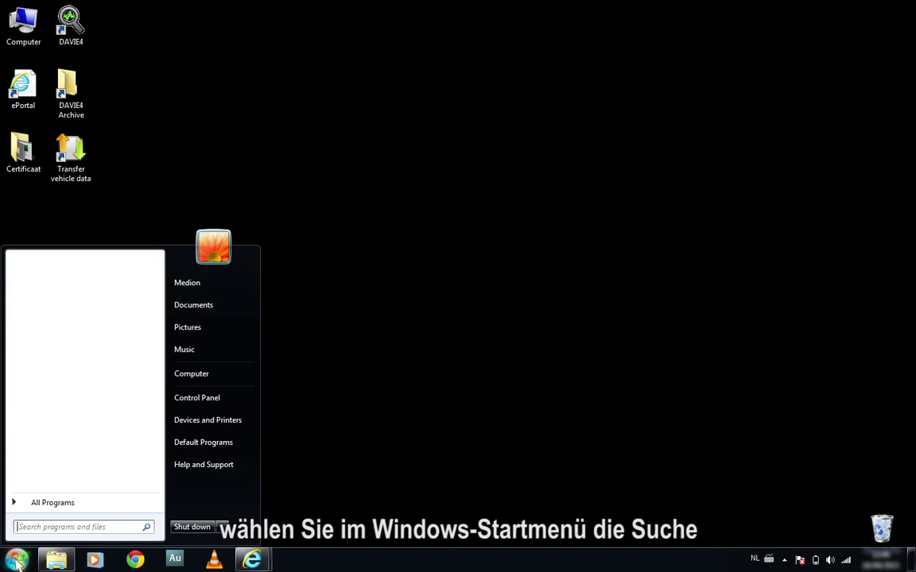
left_click(20, 529)
type("UAC")
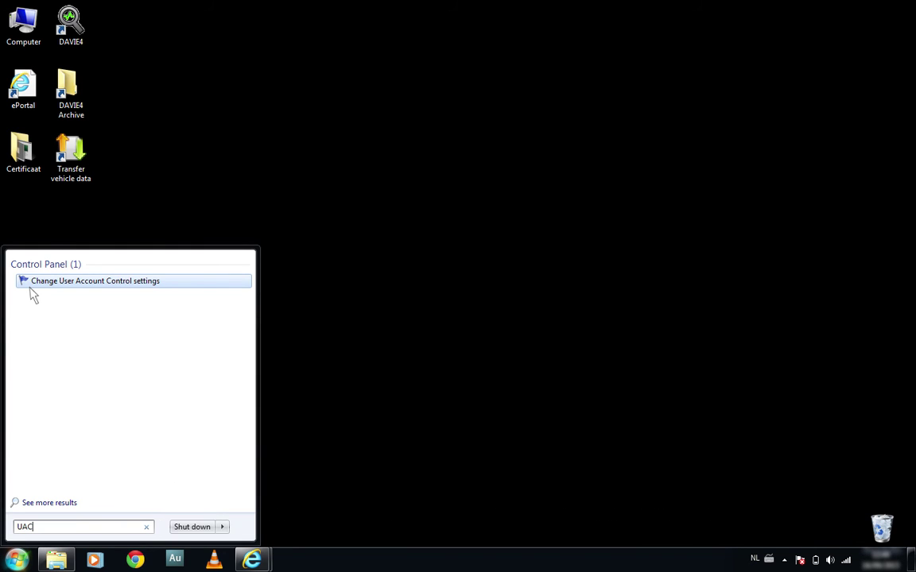
left_click(32, 285)
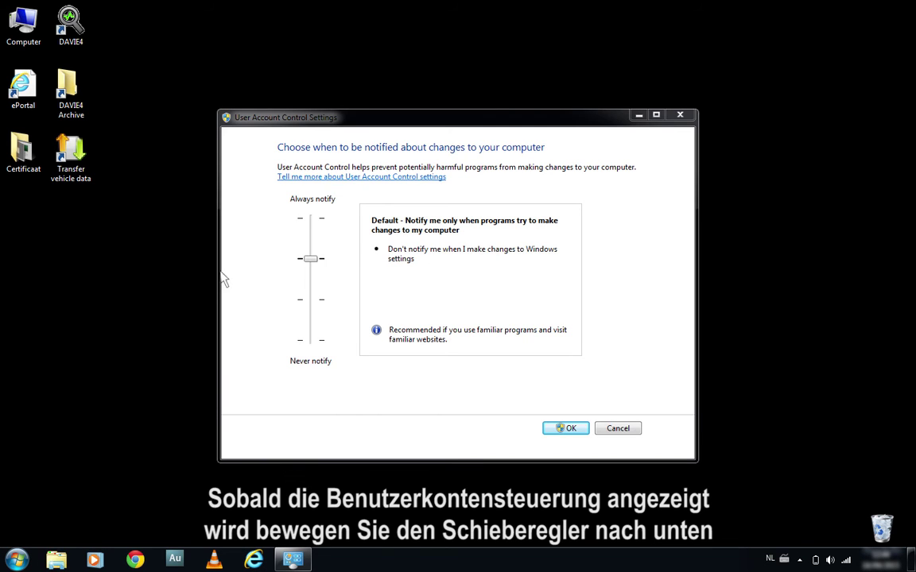
left_click_drag(310, 258, 316, 346)
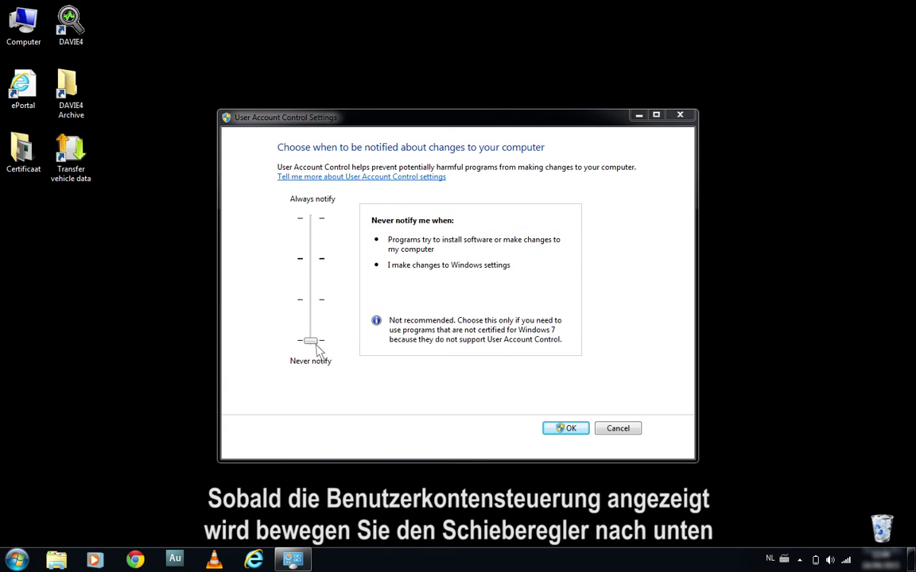
left_click(566, 430)
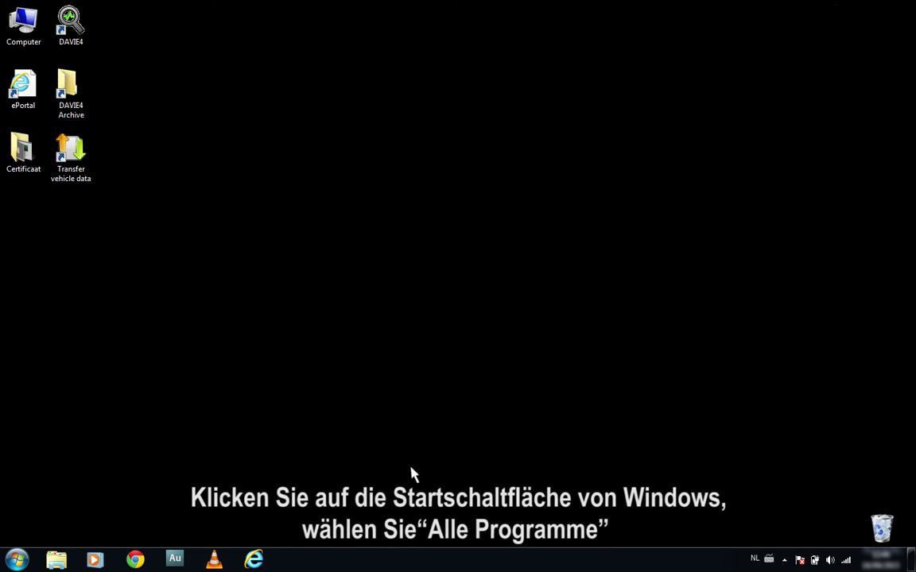
Step: Launch DAVIE4 Certificate Manager, start a new install and pick the .pfx from USB DRIVE (G:)
left_click(18, 561)
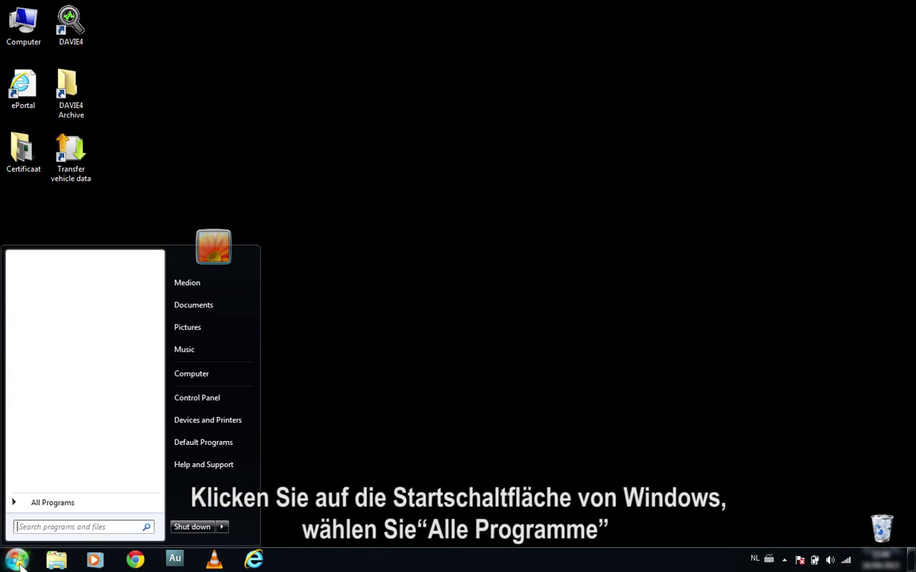
left_click(26, 505)
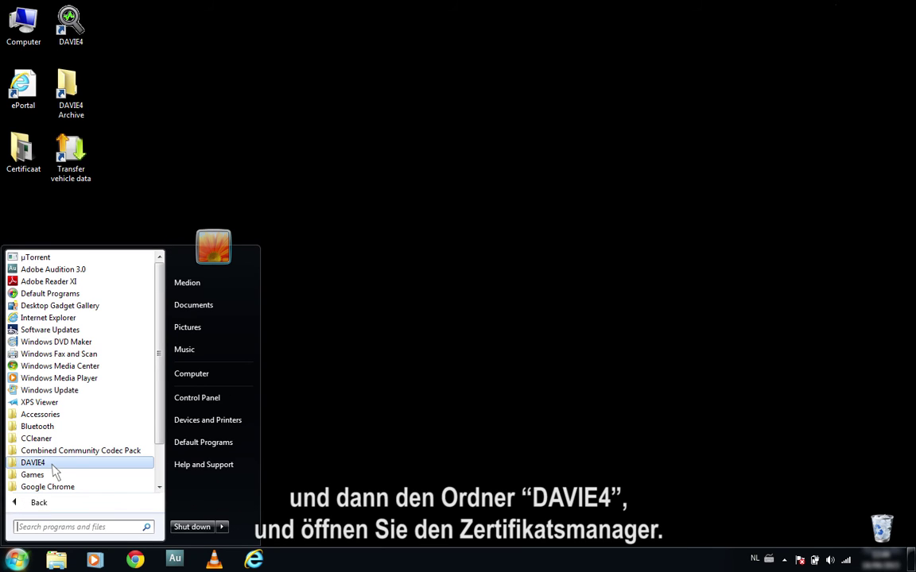
left_click(33, 462)
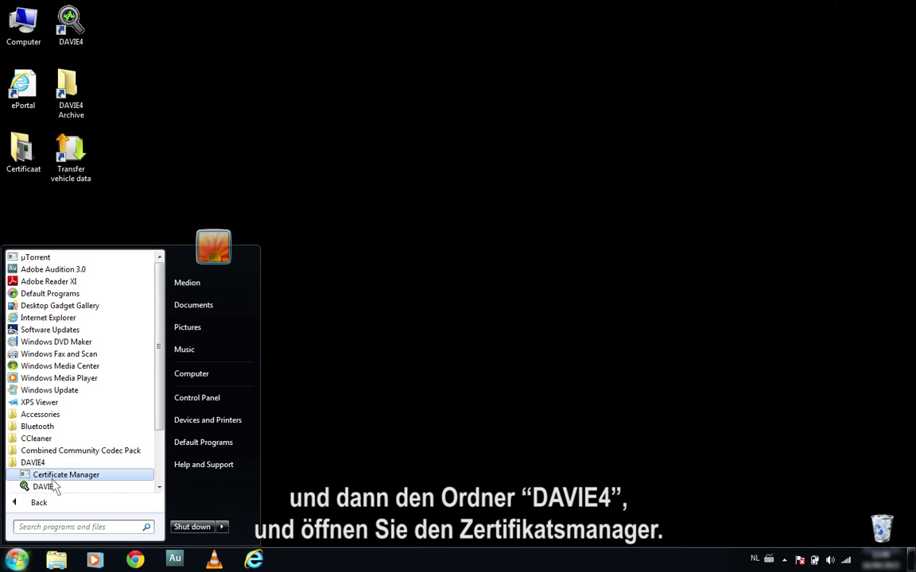
left_click(52, 477)
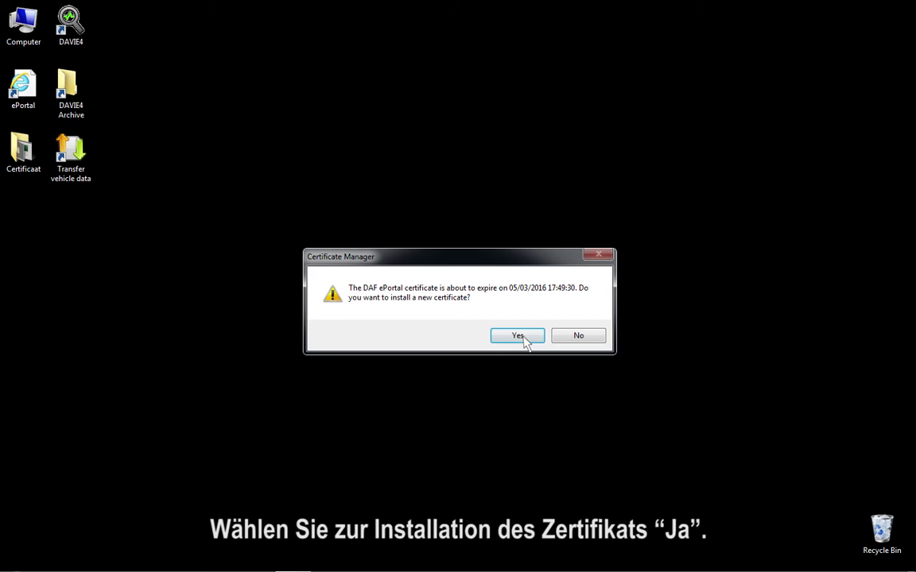
left_click(518, 336)
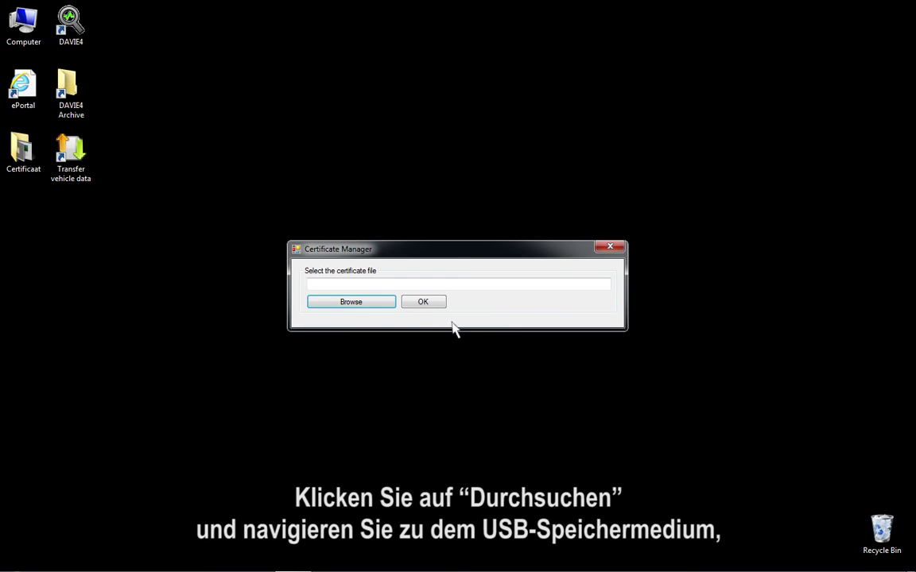
left_click(368, 305)
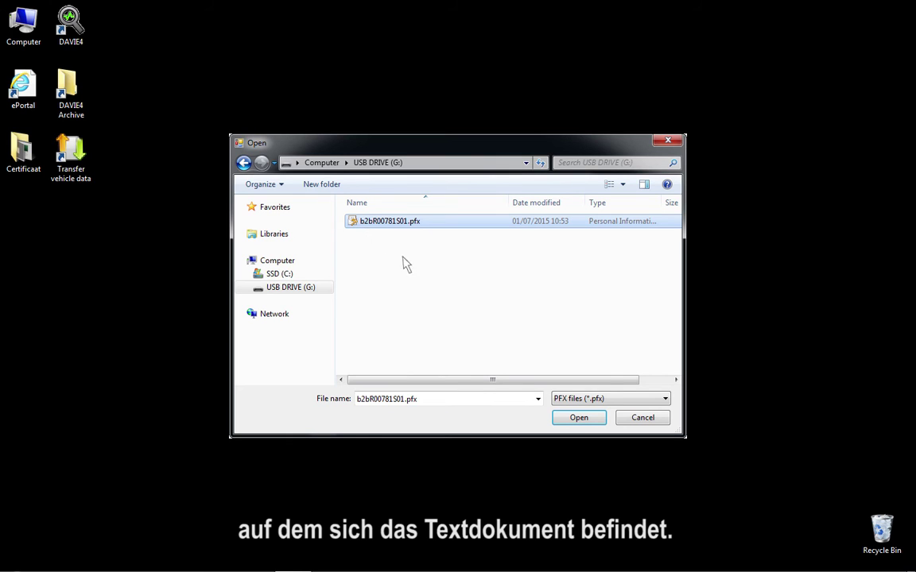
left_click(595, 421)
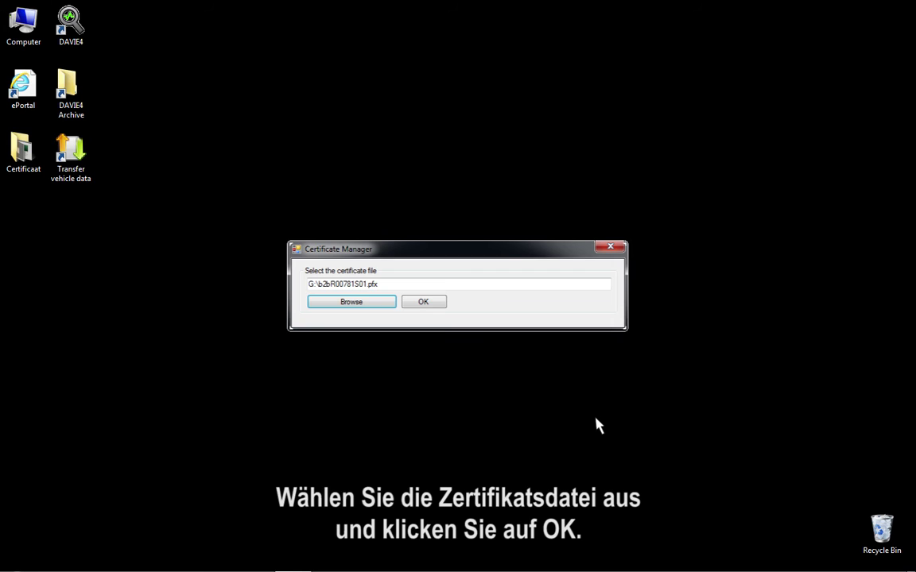
left_click(433, 304)
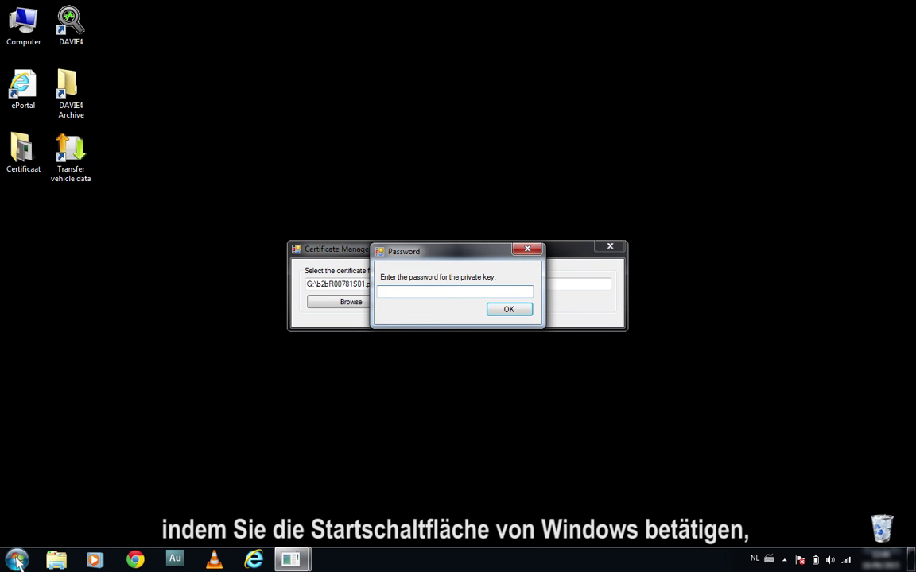
Step: Open New Text Document.txt on the USB drive and copy the certificate password from it
left_click(17, 560)
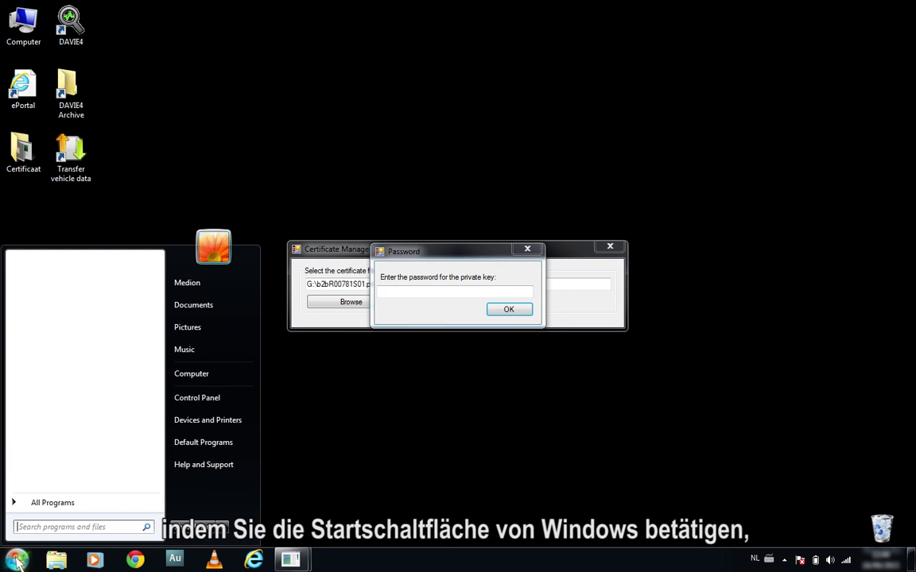
left_click(215, 378)
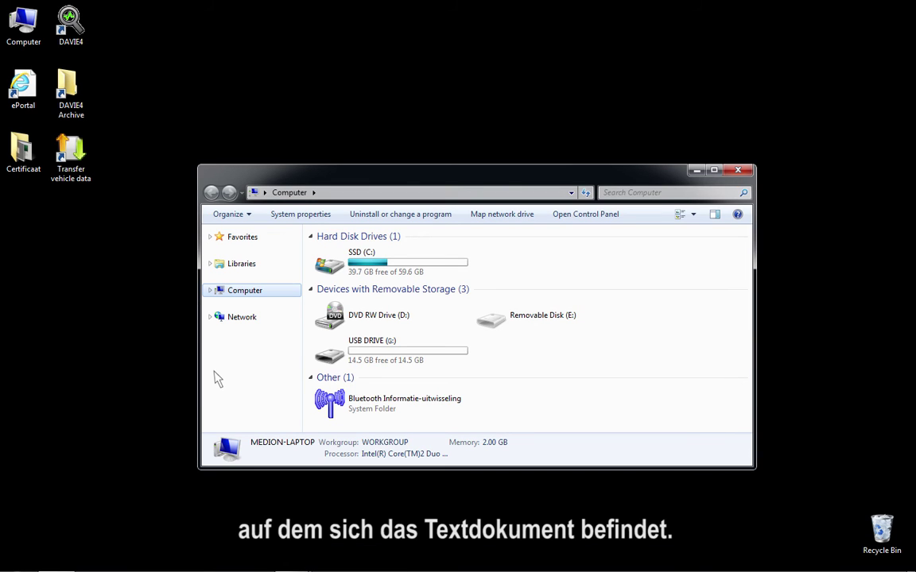
double_click(343, 359)
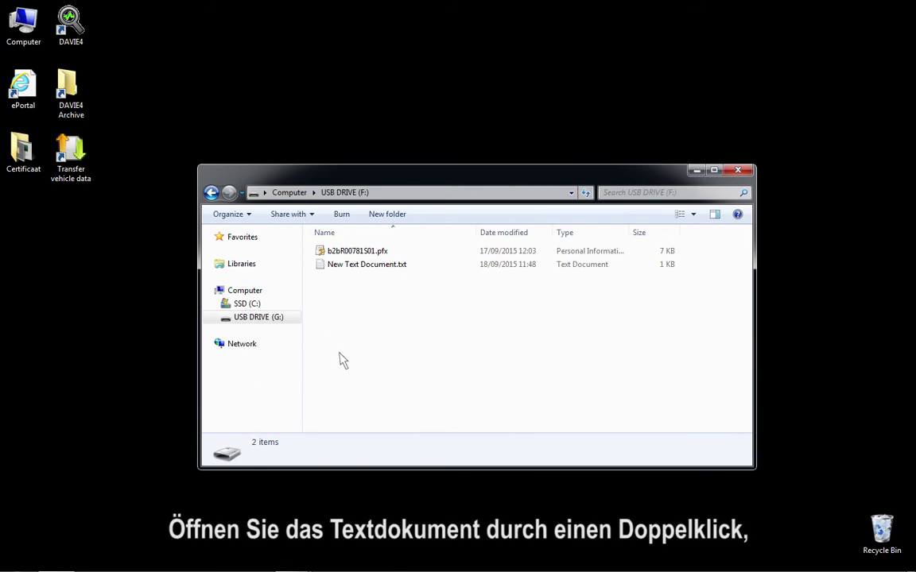
double_click(322, 267)
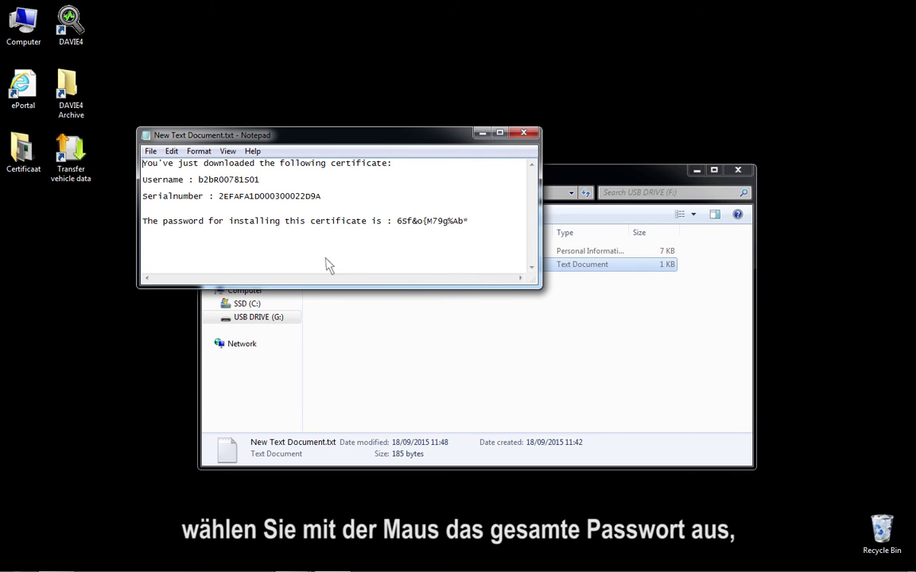
left_click_drag(396, 222, 472, 227)
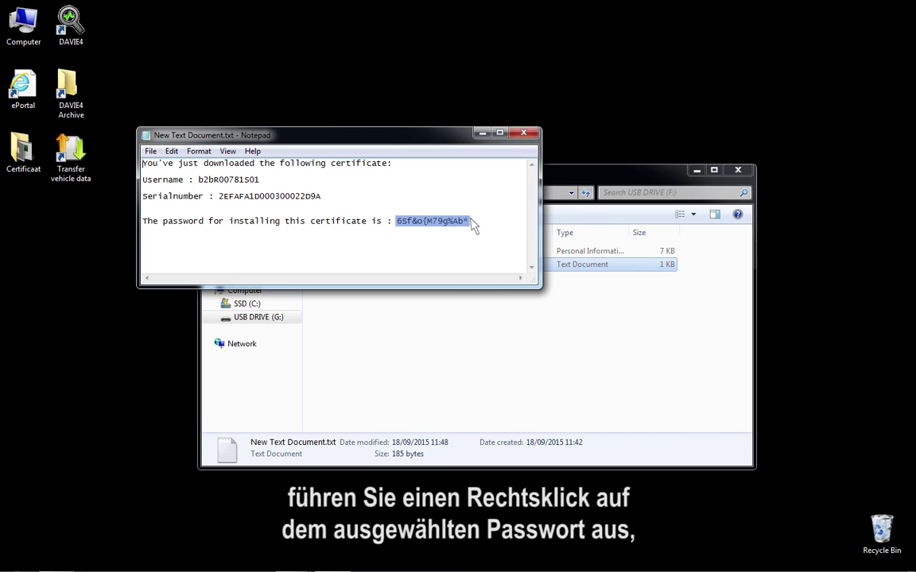
right_click(473, 227)
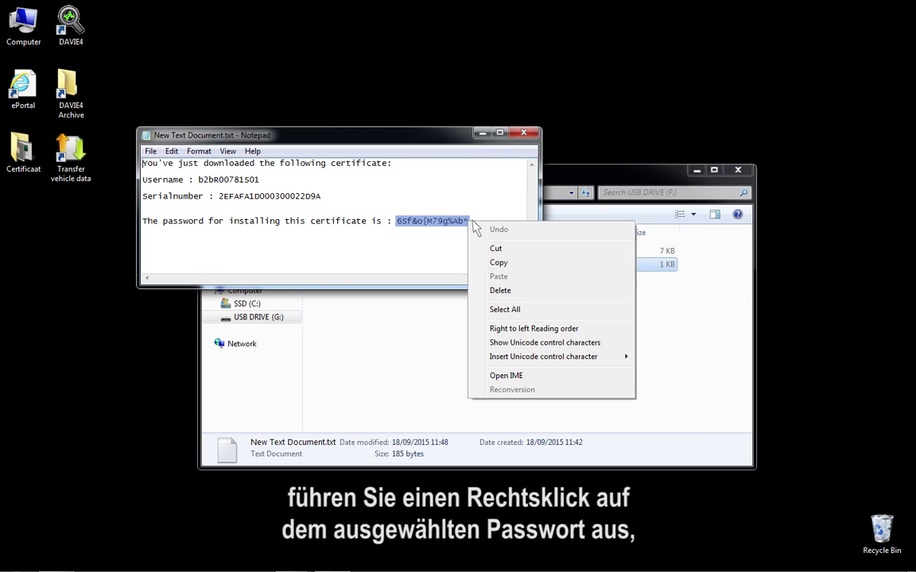
left_click(511, 262)
Step: Close Notepad and Explorer, paste the password into Certificate Manager and confirm the install
left_click(523, 132)
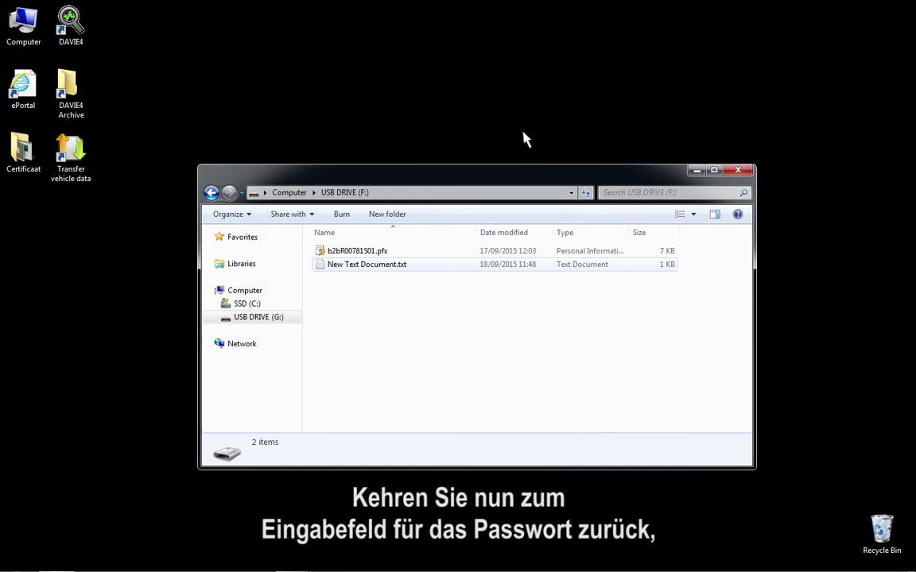
left_click(739, 171)
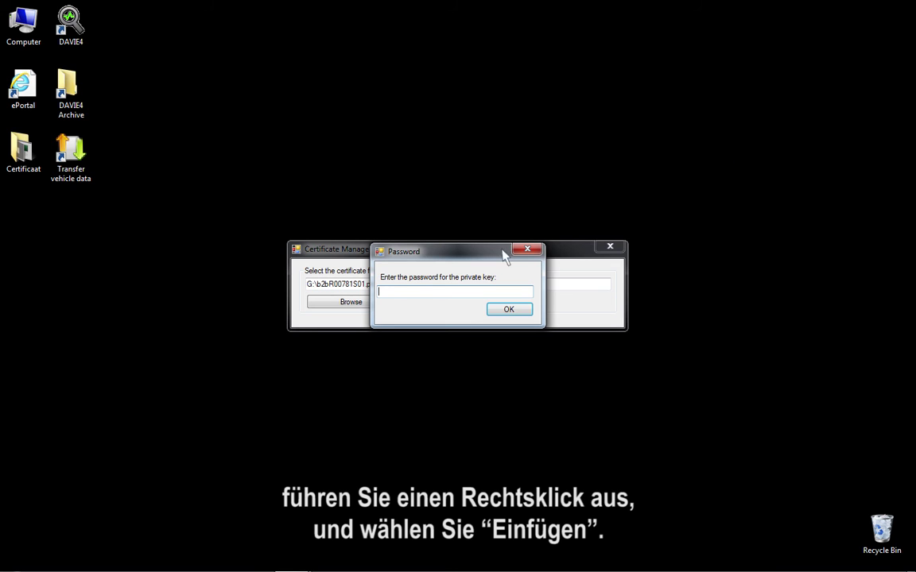
right_click(397, 293)
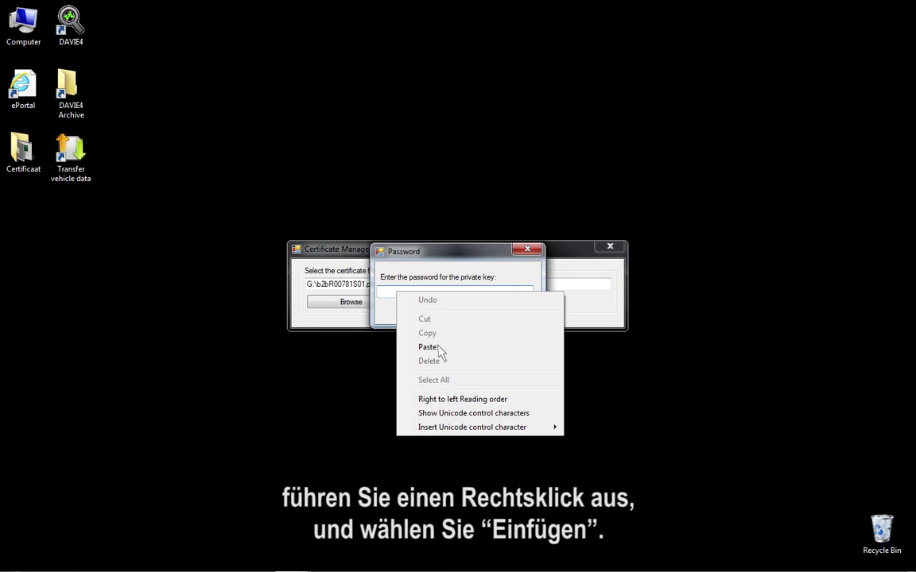
left_click(428, 347)
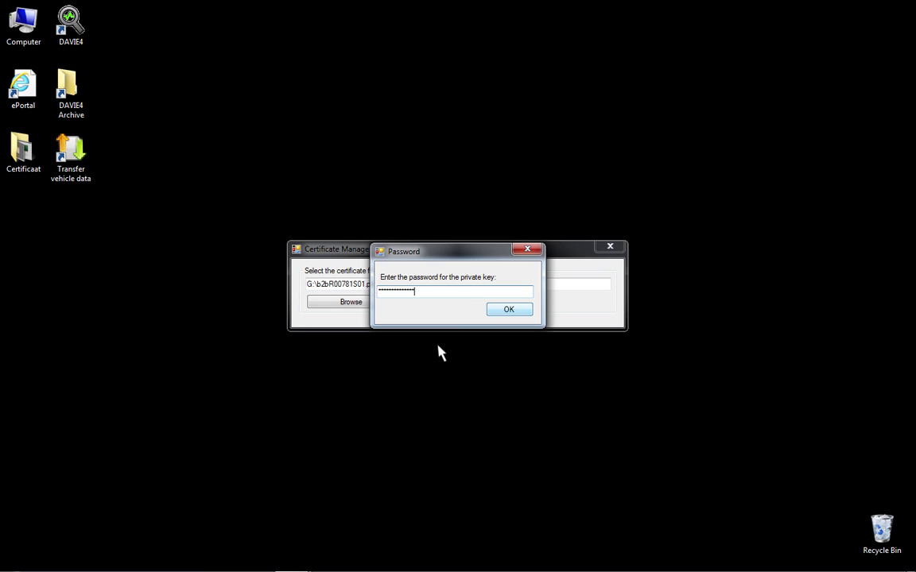
left_click(509, 311)
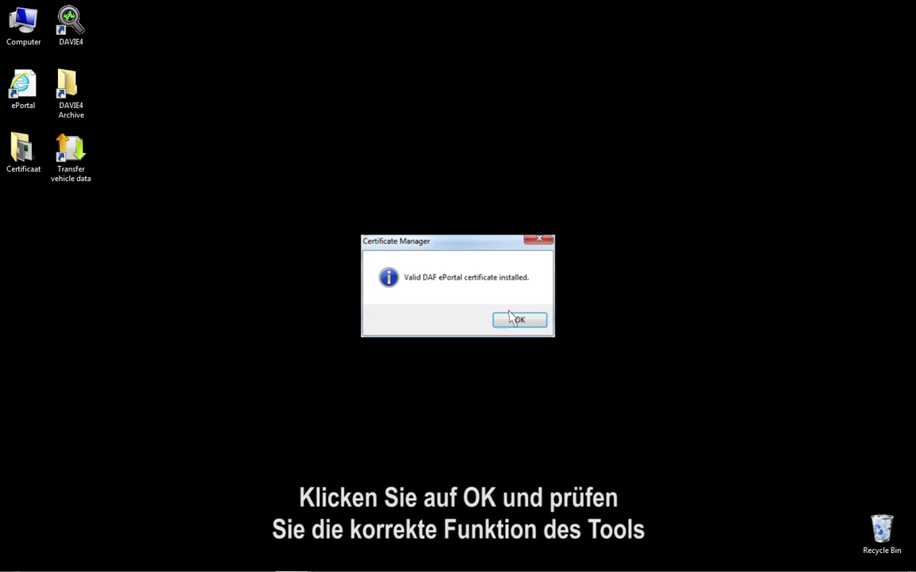
left_click(520, 321)
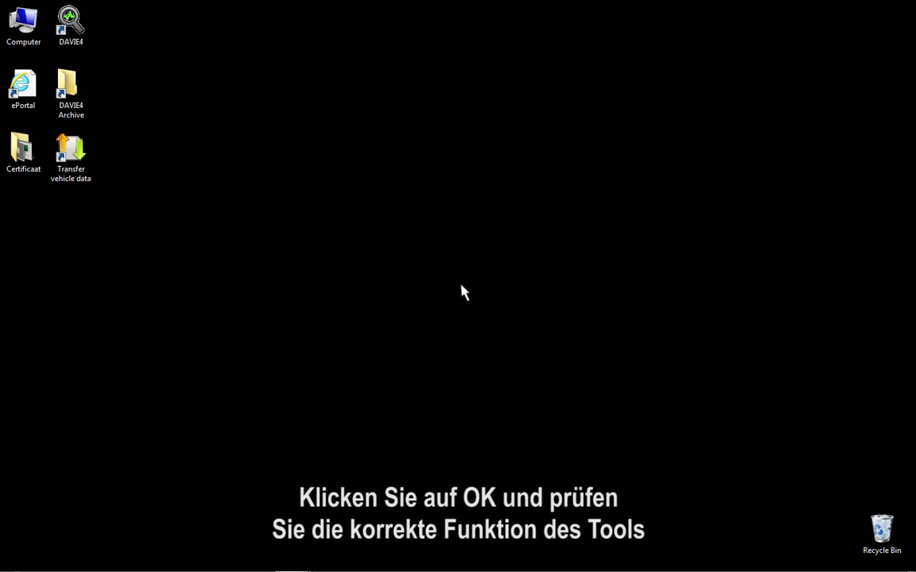
Step: Launch DAVIE4 from the desktop icon and log in with the user name and password
double_click(70, 26)
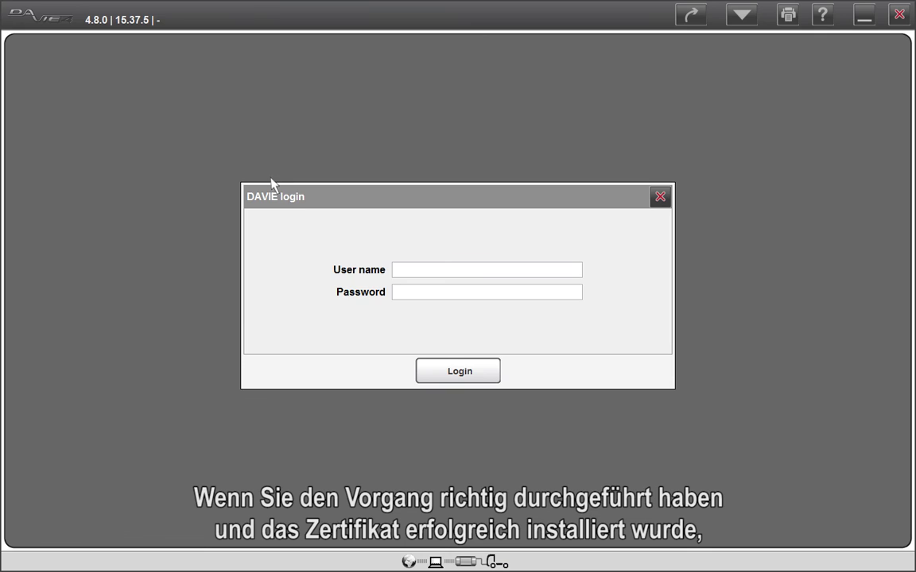
left_click(394, 271)
type("dav")
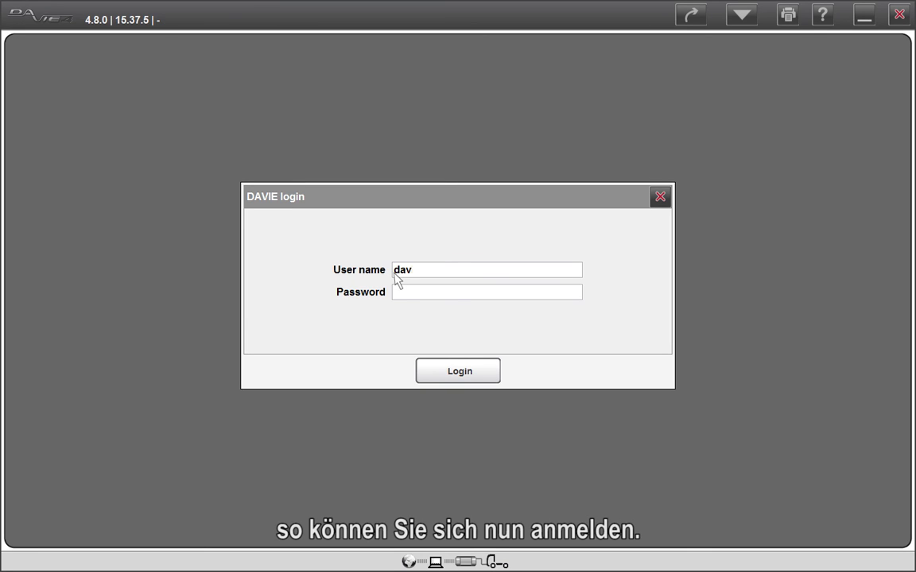
type("ie4user")
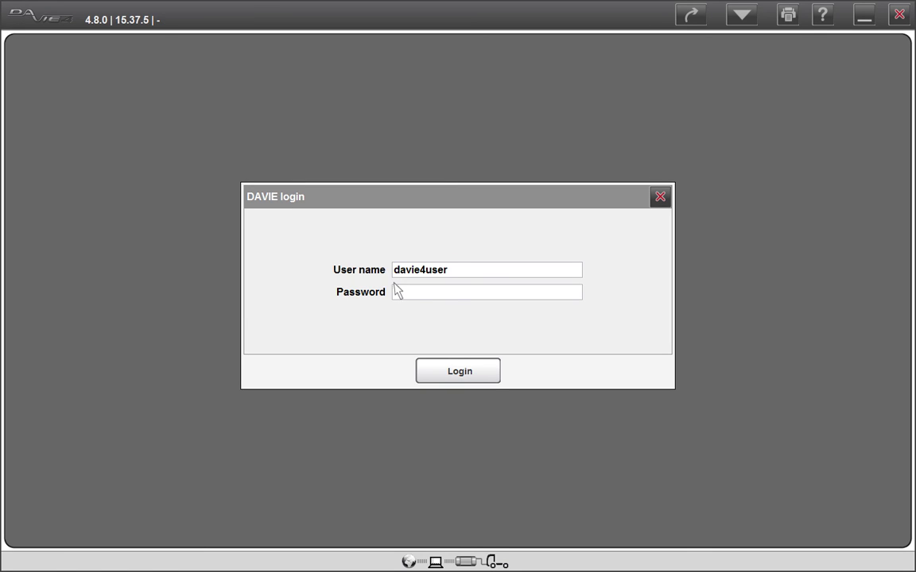
left_click(398, 293)
type("davie4")
left_click(477, 375)
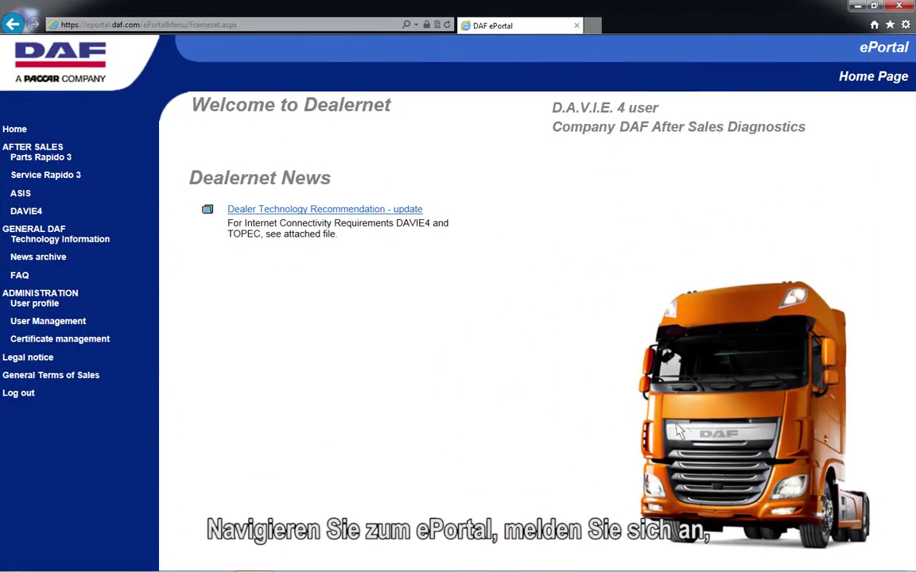
Step: Go to the DAVIE4 section of the ePortal and show its download Documentation list
left_click(30, 213)
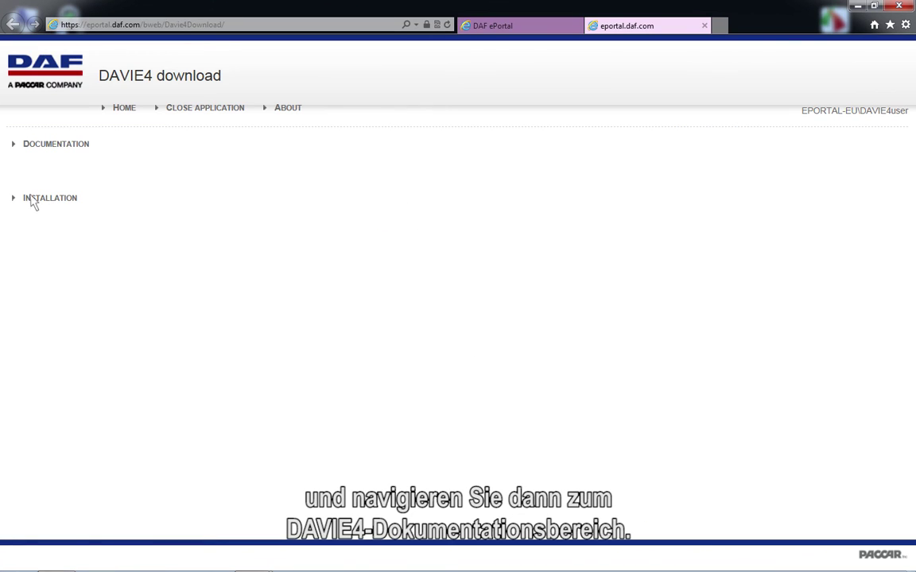
left_click(33, 147)
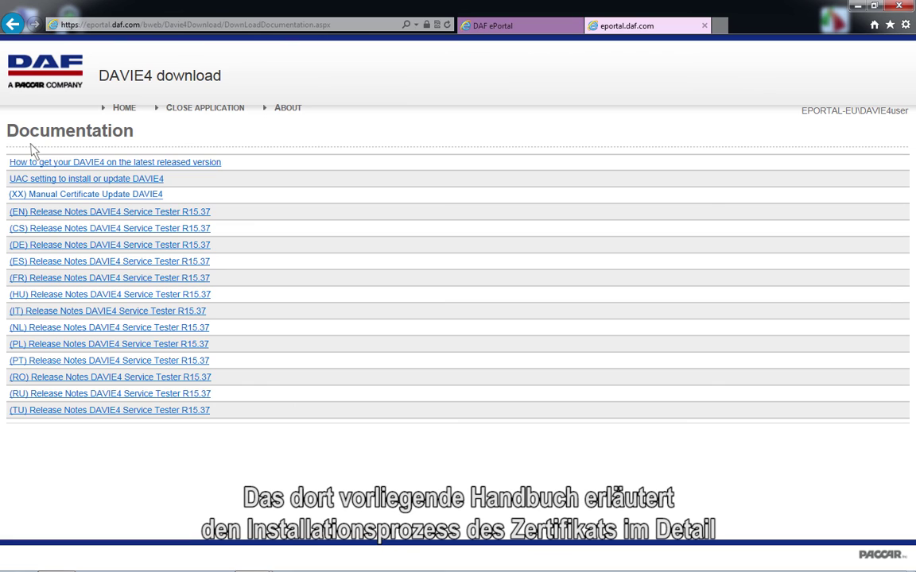